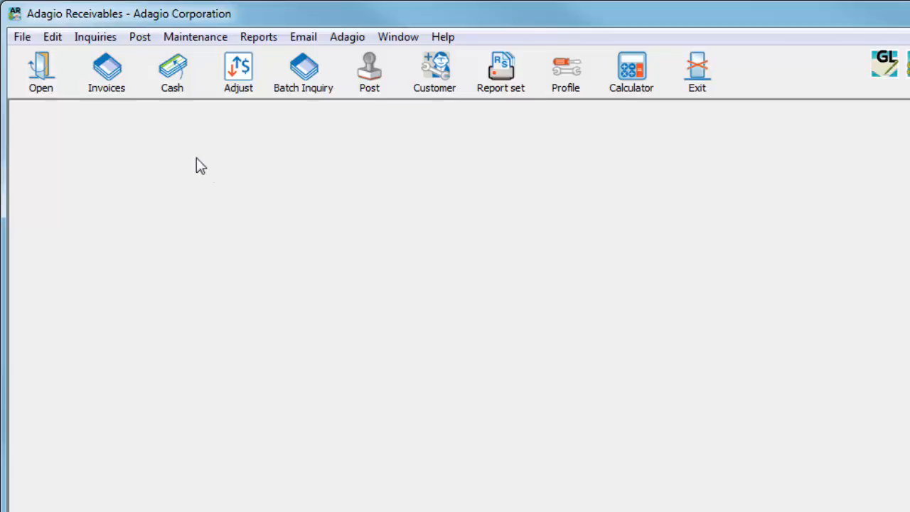
Open recurring charge SUP100 for editing and view the available terms codes without choosing one.
{"action": "left_click", "coordinate": [54, 40]}
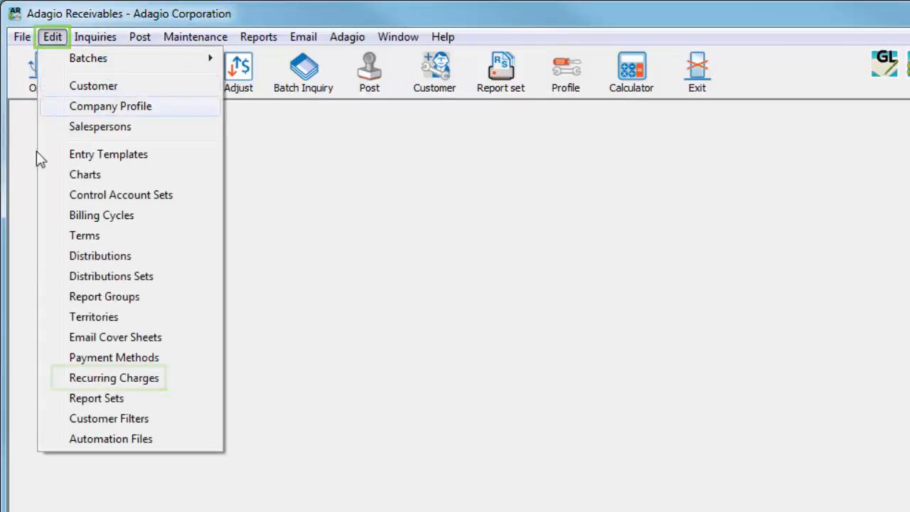
{"action": "left_click", "coordinate": [61, 381]}
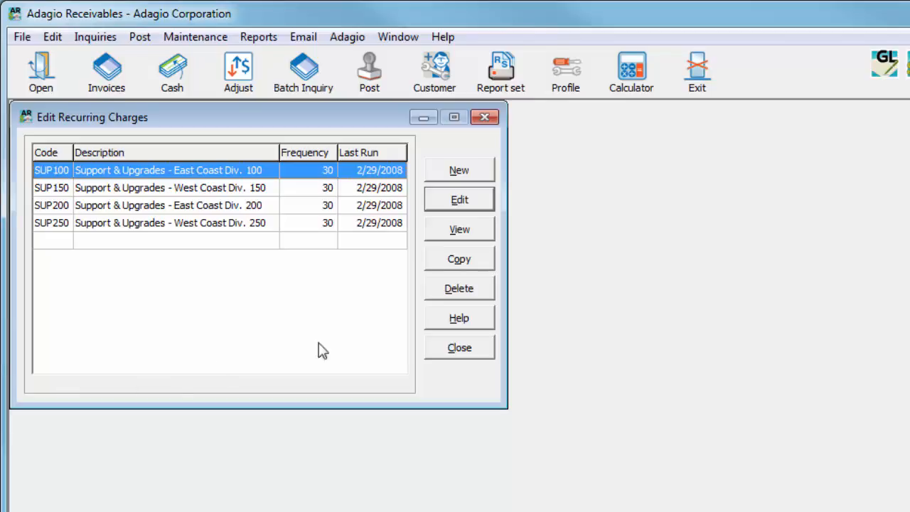
{"action": "left_click", "coordinate": [460, 200]}
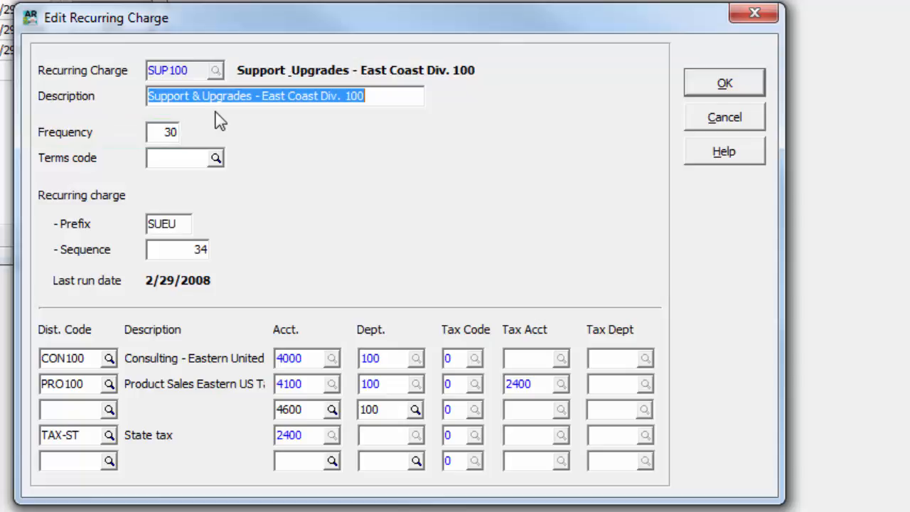
{"action": "left_click", "coordinate": [215, 157]}
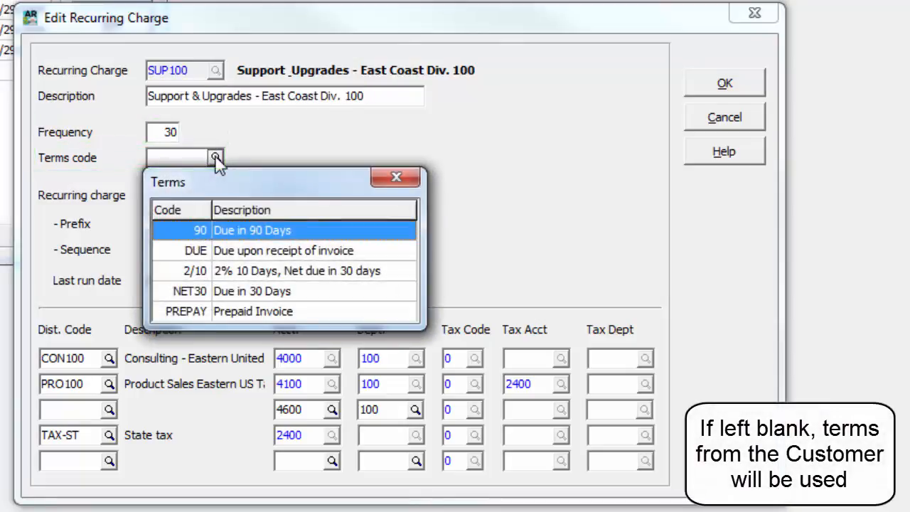
{"action": "key", "text": "Escape"}
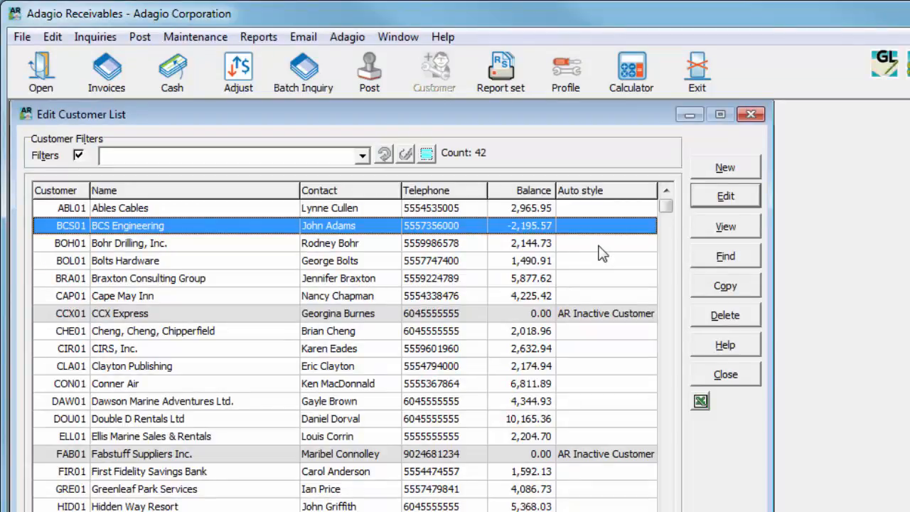
Edit BCS Engineering's SUP100 recurring charge and set its maximum amount to 4000.00.
{"action": "left_click", "coordinate": [705, 202]}
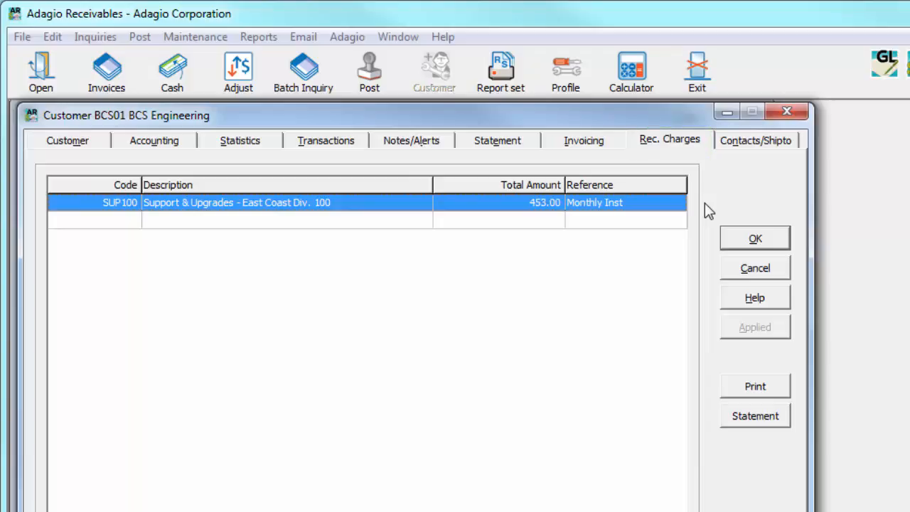
{"action": "double_click", "coordinate": [665, 203]}
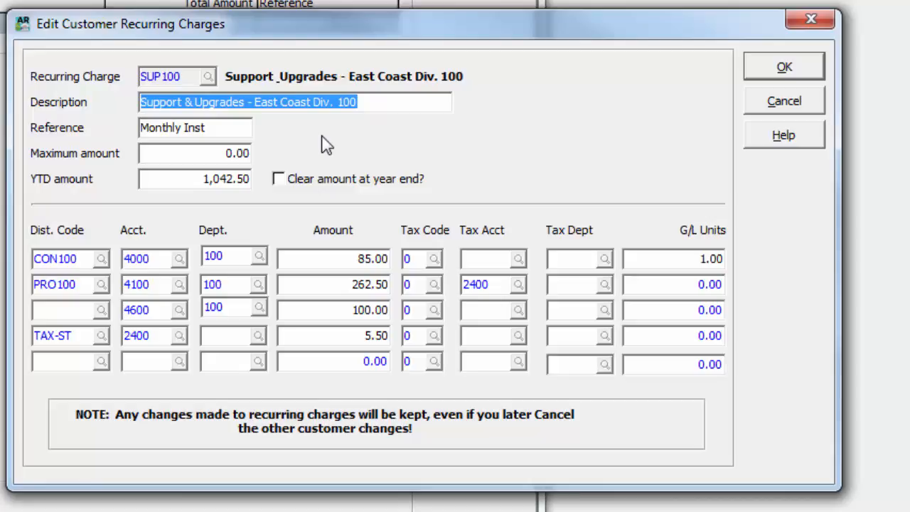
{"action": "left_click", "coordinate": [213, 155]}
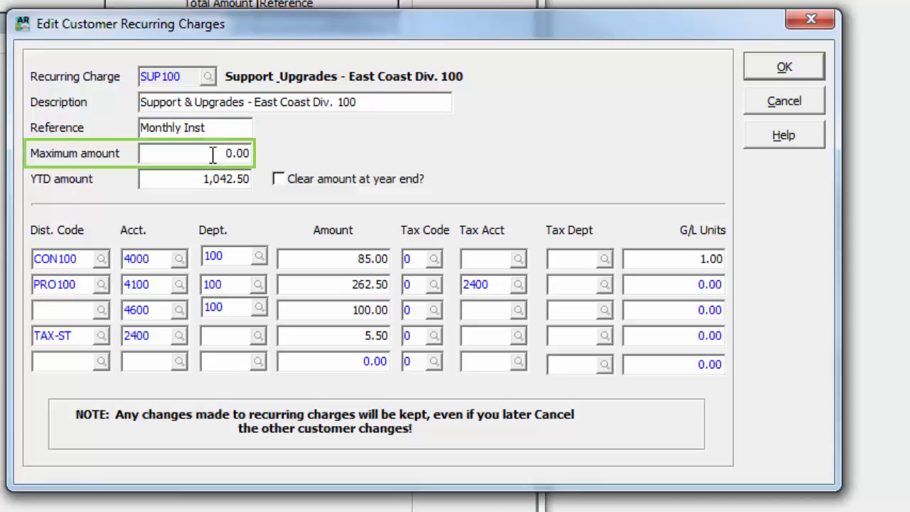
{"action": "type", "text": "400"}
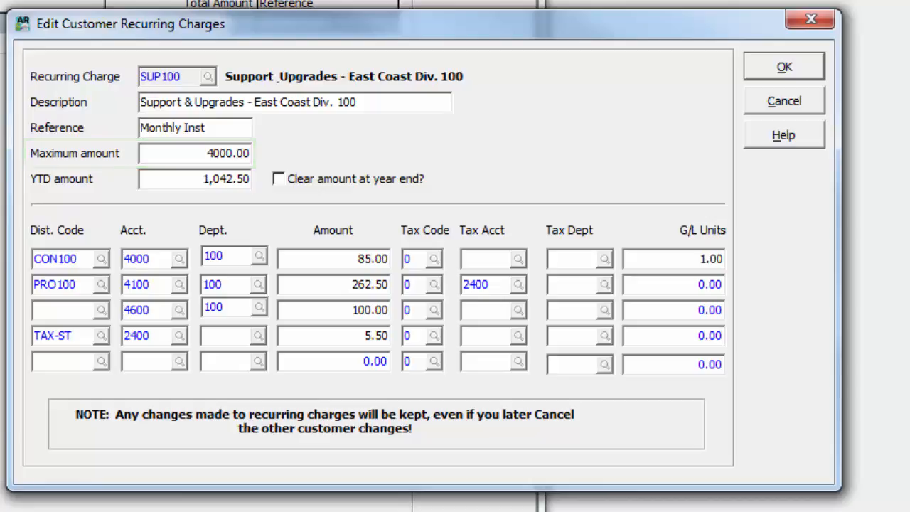
{"action": "key", "text": "Tab"}
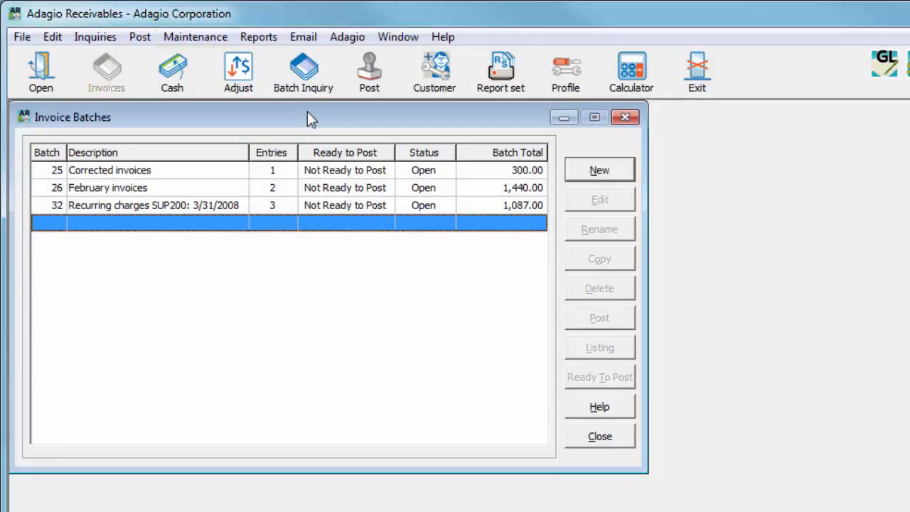
Start a recurring charge batch and include charges SUP100 and SUP250 with run date 3/31/2008.
{"action": "left_click", "coordinate": [204, 39]}
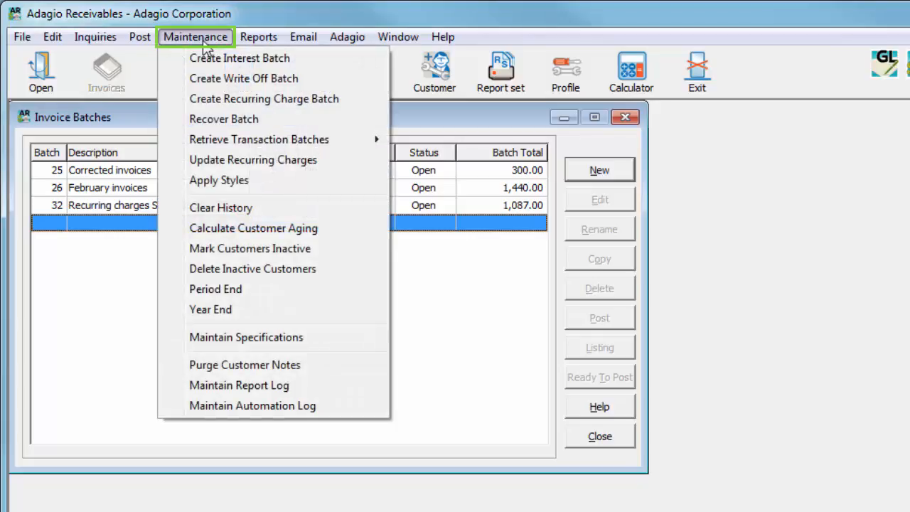
{"action": "left_click", "coordinate": [182, 102]}
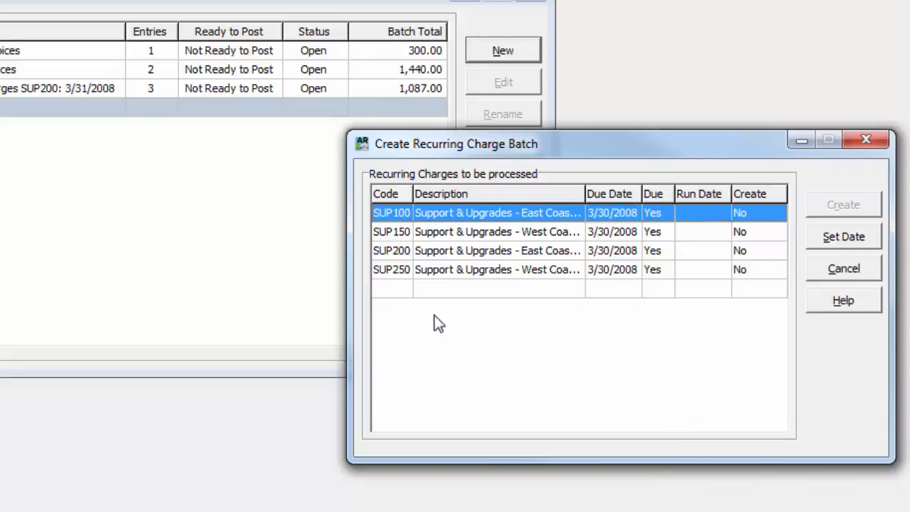
{"action": "left_click", "coordinate": [482, 273], "text": "ctrl"}
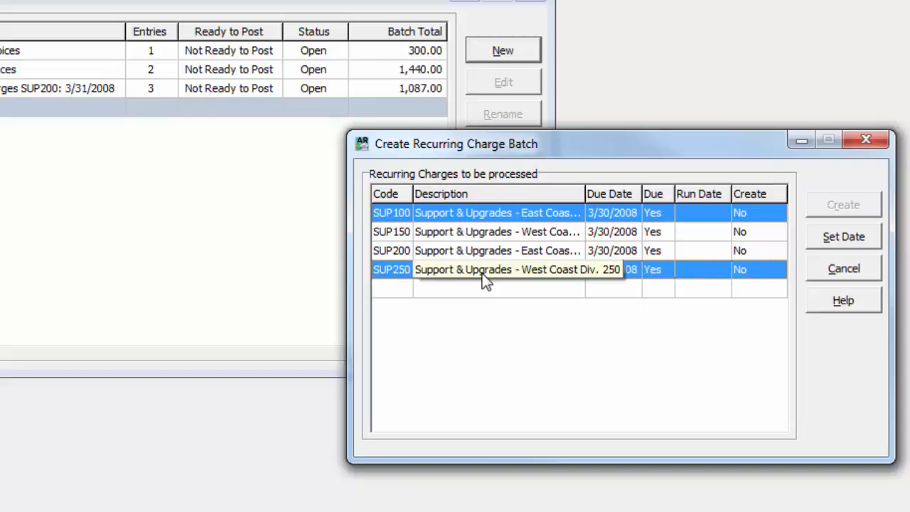
{"action": "left_click", "coordinate": [837, 242]}
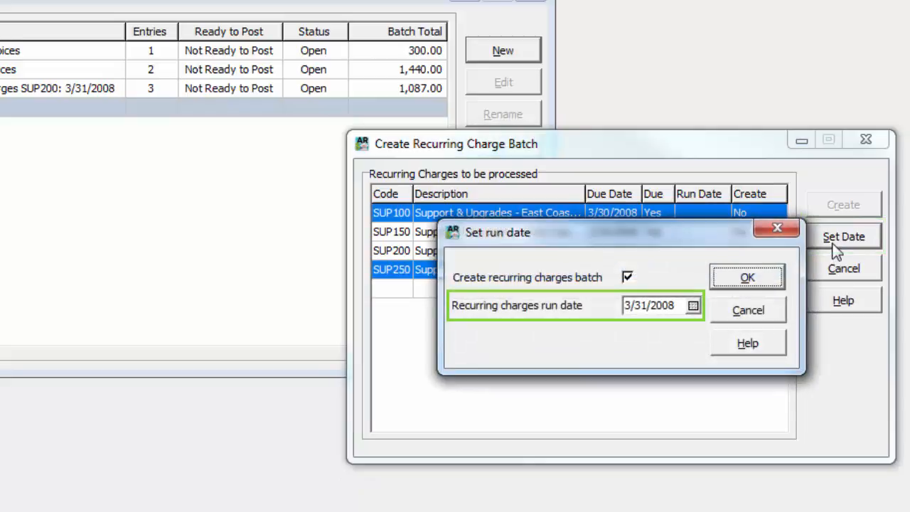
{"action": "left_click", "coordinate": [775, 284]}
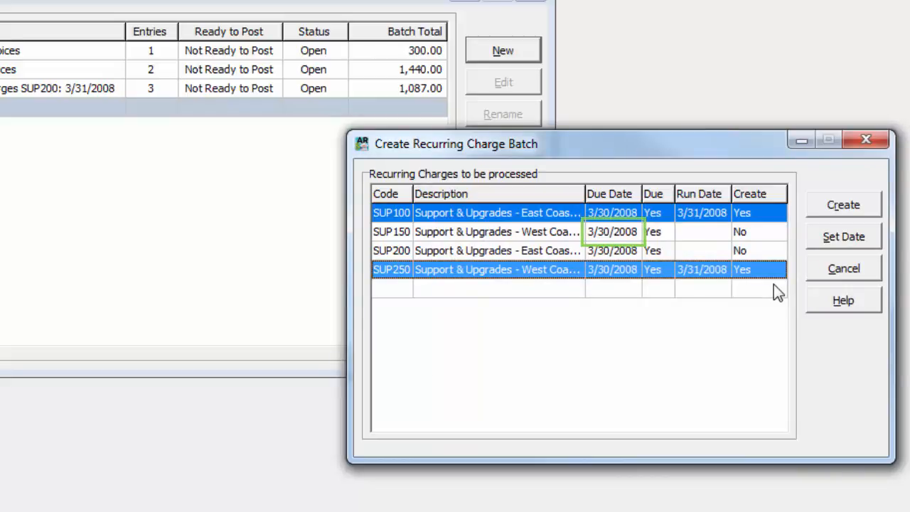
Include SUP150 in the batch with run date 3/30/2008, and try to include SUP200 as well.
{"action": "left_click", "coordinate": [700, 234]}
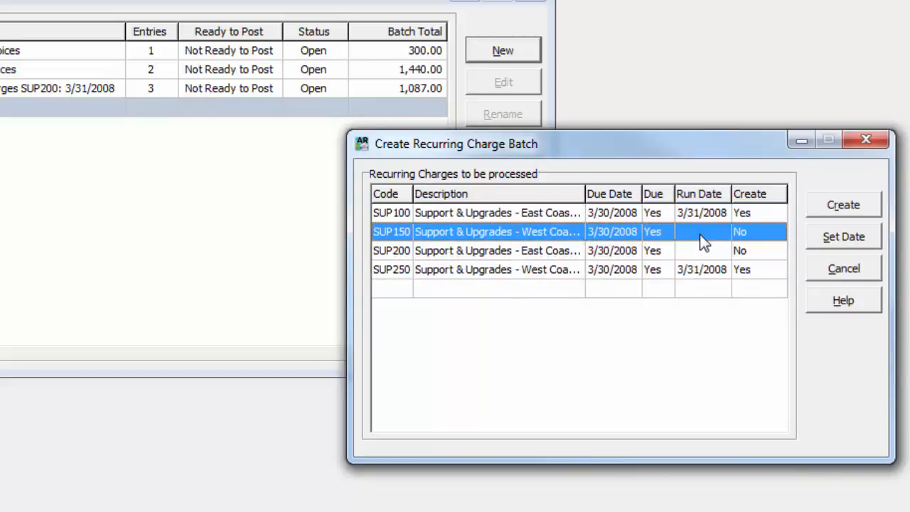
{"action": "key", "text": "alt+s"}
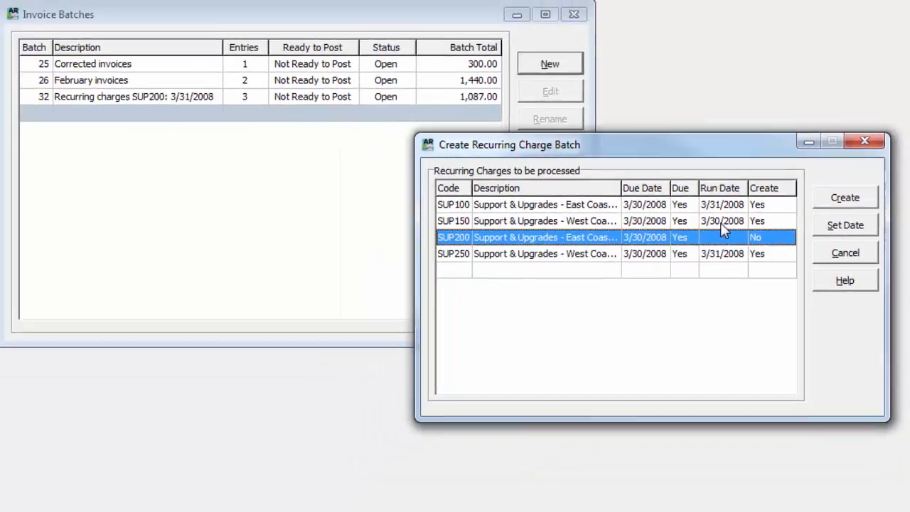
{"action": "key", "text": "space"}
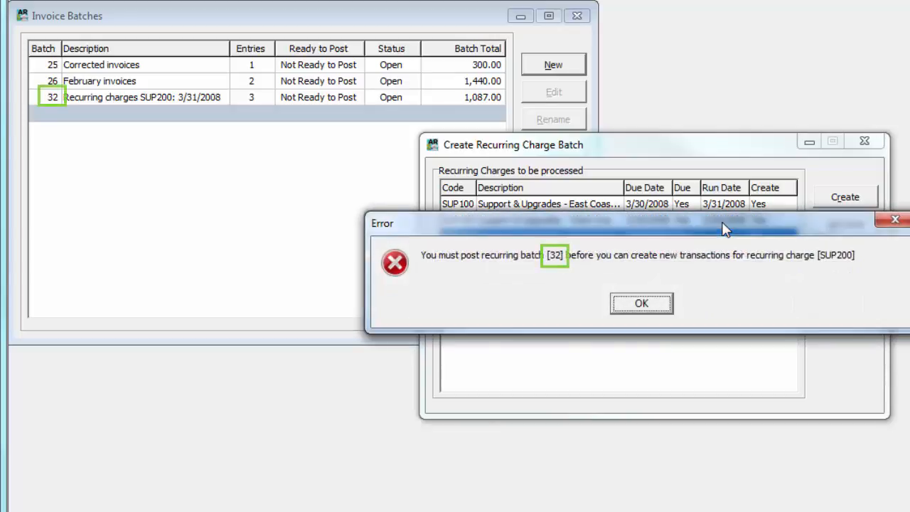
{"action": "left_click", "coordinate": [664, 304]}
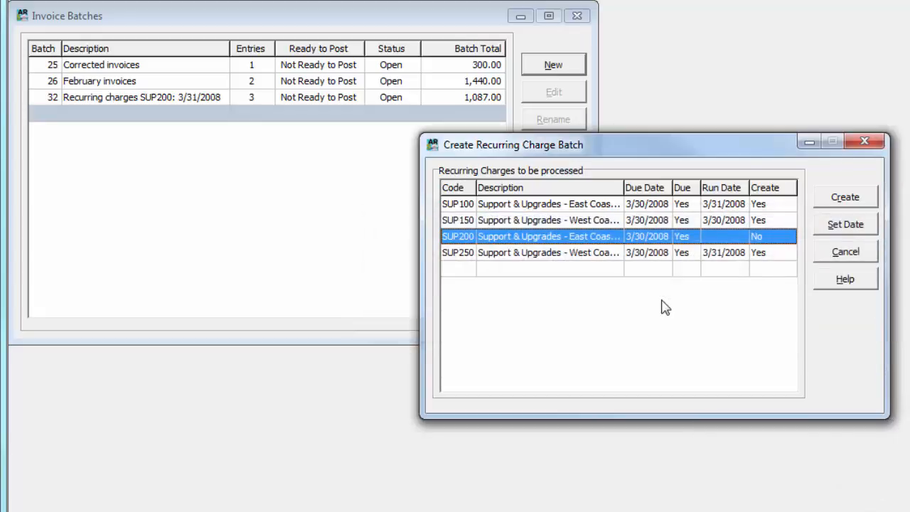
Create the recurring charge batch from the included charges and open its first invoice.
{"action": "left_click", "coordinate": [819, 204]}
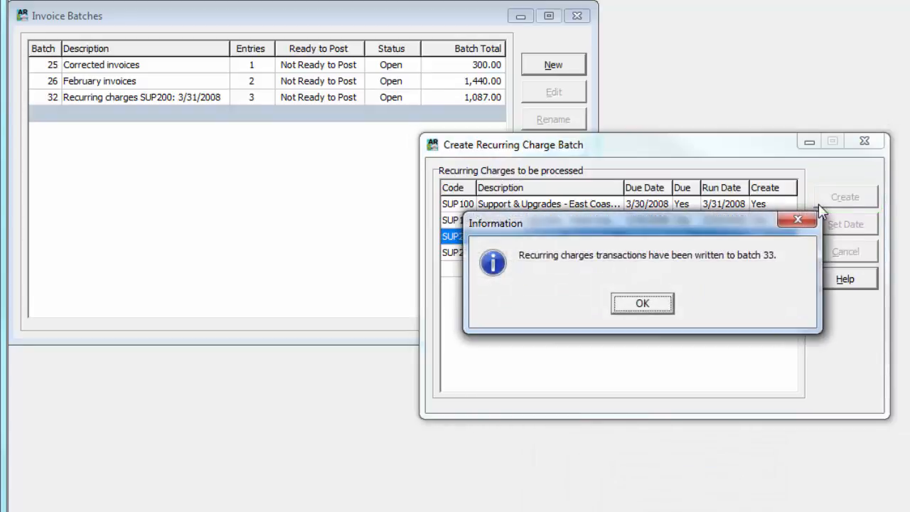
{"action": "left_click", "coordinate": [669, 310]}
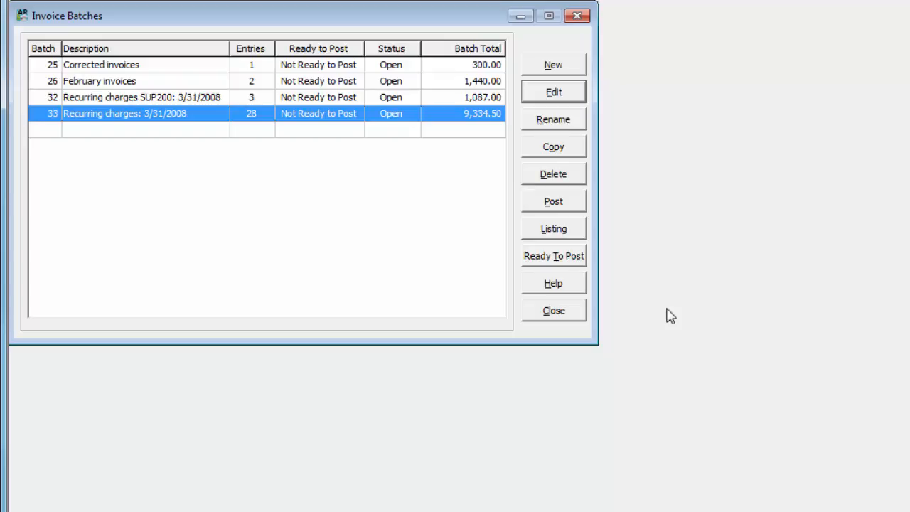
{"action": "double_click", "coordinate": [353, 118]}
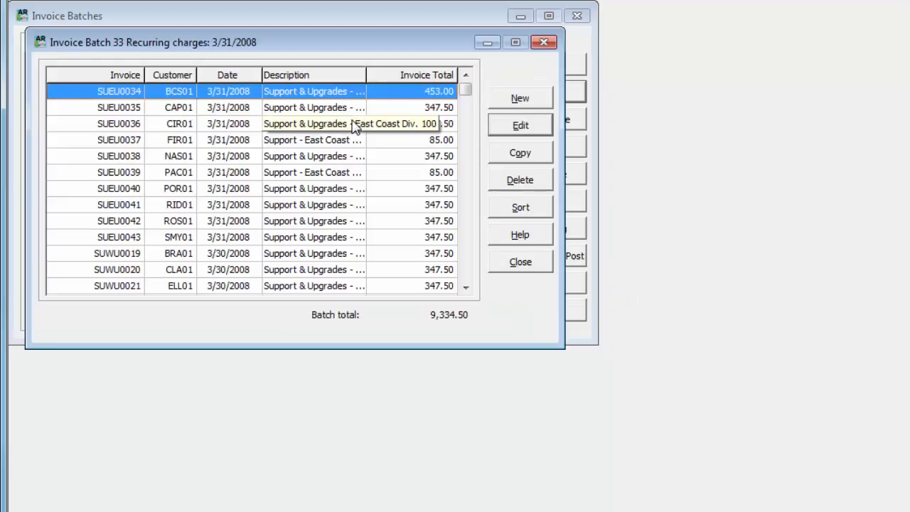
{"action": "double_click", "coordinate": [250, 91]}
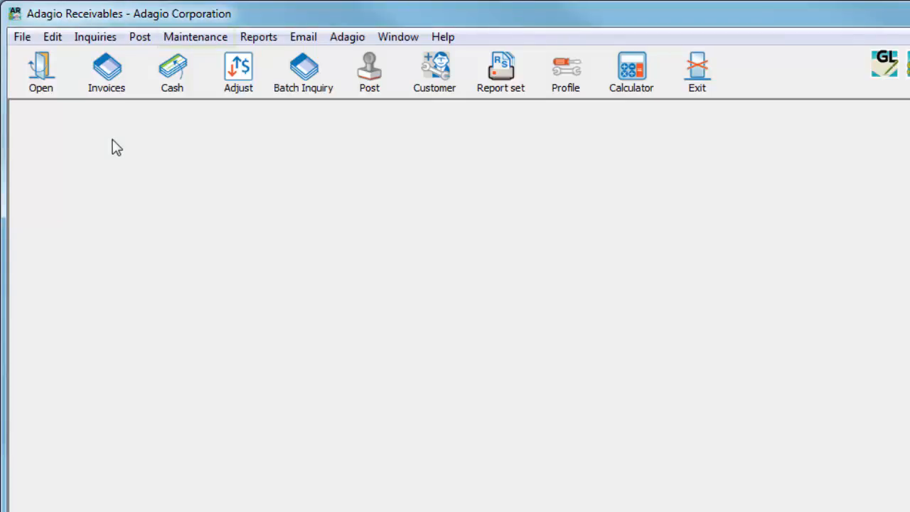
Start a recurring charge update for SUP100 with the direction set to Increase.
{"action": "left_click", "coordinate": [168, 41]}
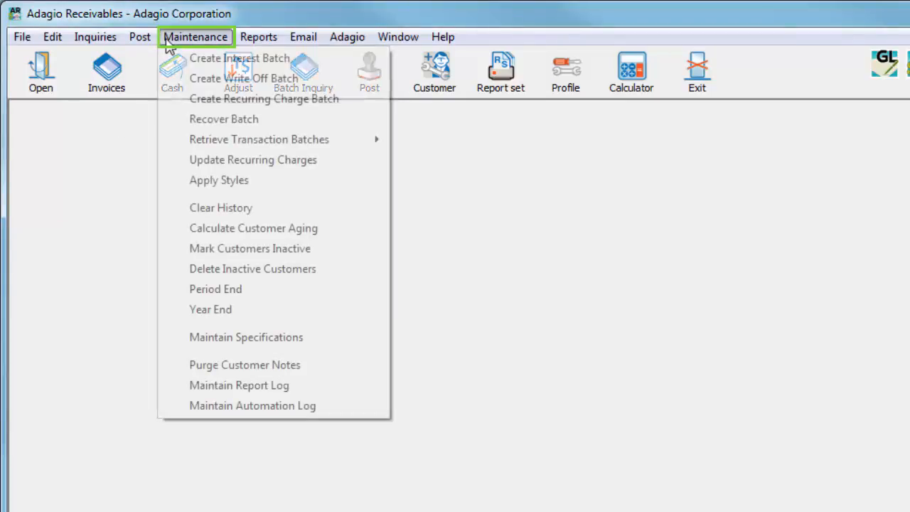
{"action": "left_click", "coordinate": [175, 165]}
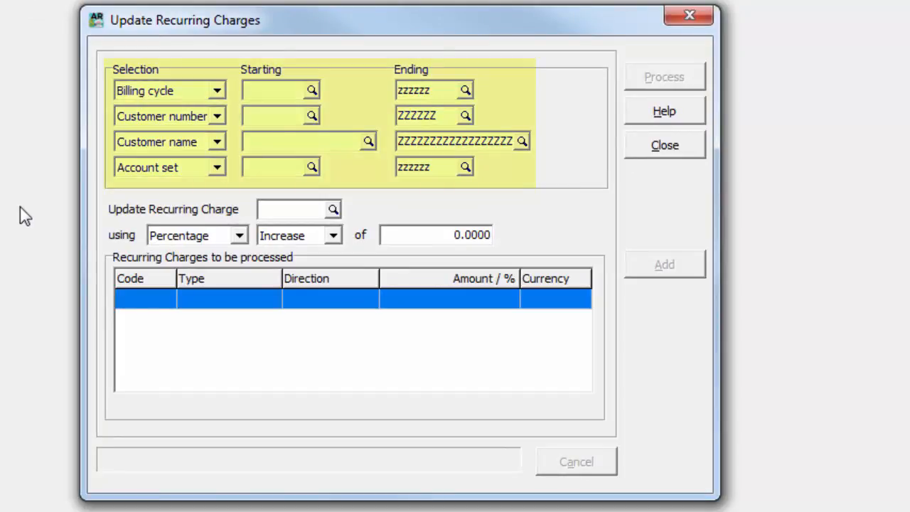
{"action": "left_click", "coordinate": [333, 209]}
{"action": "double_click", "coordinate": [362, 282]}
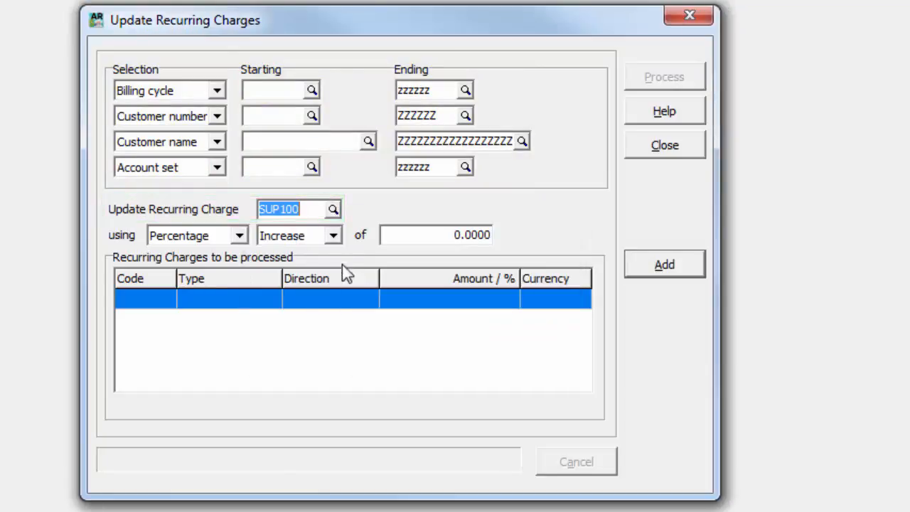
{"action": "left_click", "coordinate": [333, 237]}
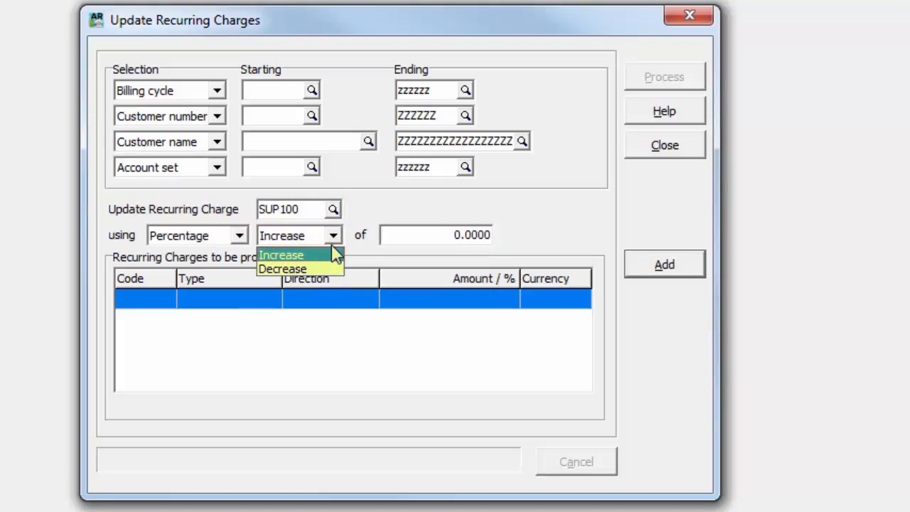
{"action": "left_click", "coordinate": [334, 254]}
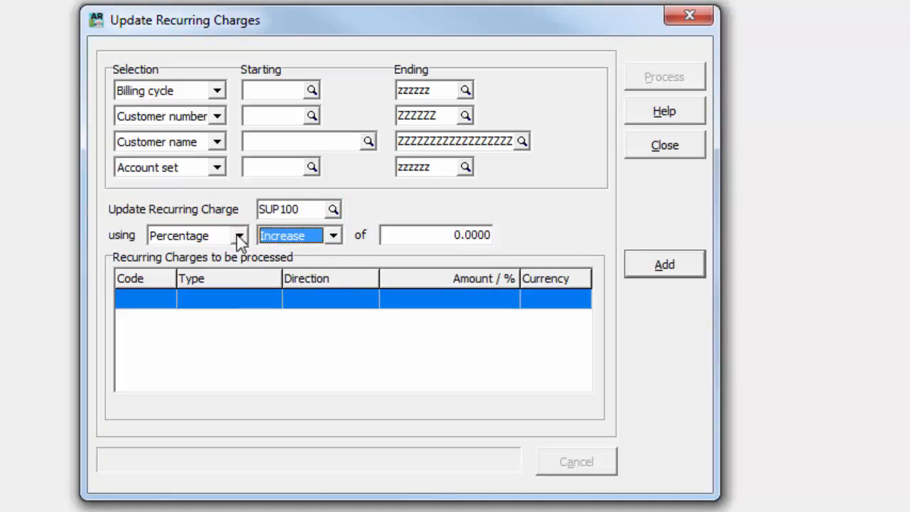
Set the SUP100 update to a percentage of 10.0000, add it to the charges to be processed and process it.
{"action": "left_click", "coordinate": [240, 237]}
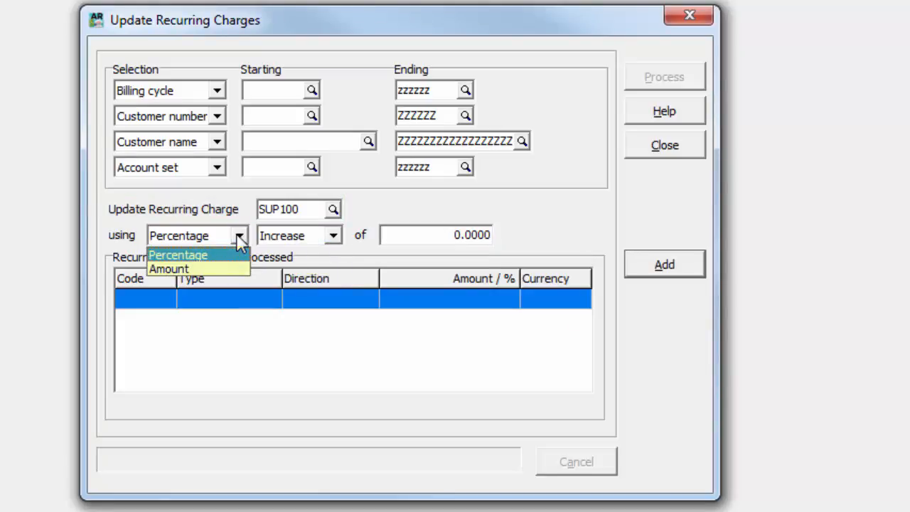
{"action": "left_click", "coordinate": [239, 239]}
{"action": "left_click", "coordinate": [388, 236]}
{"action": "type", "text": "1"}
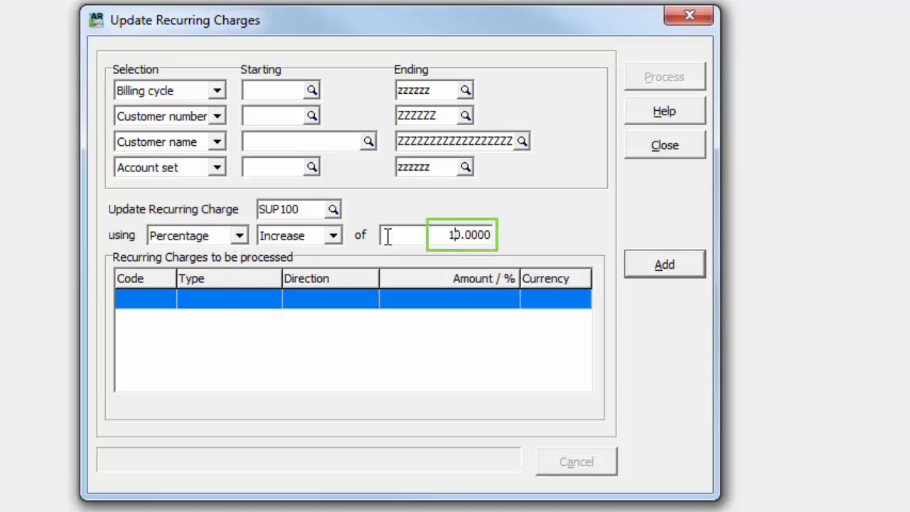
{"action": "left_click", "coordinate": [645, 269]}
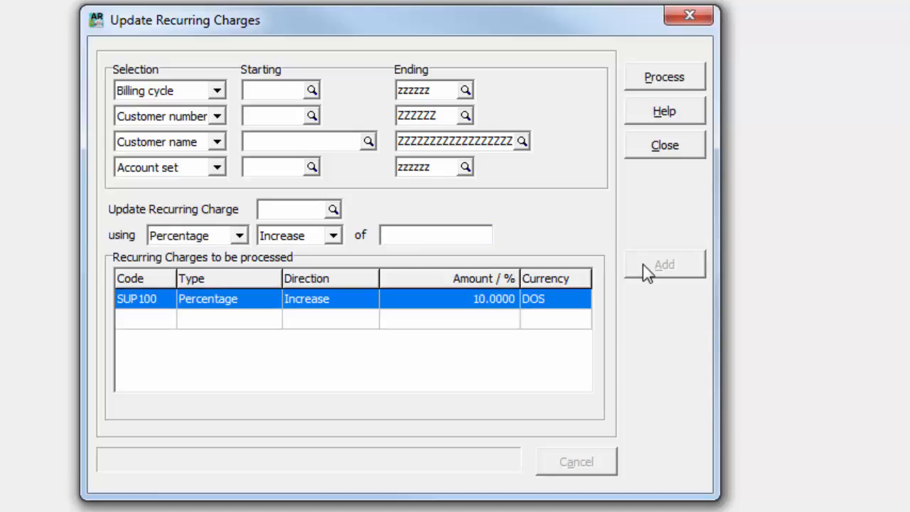
{"action": "left_click", "coordinate": [650, 88]}
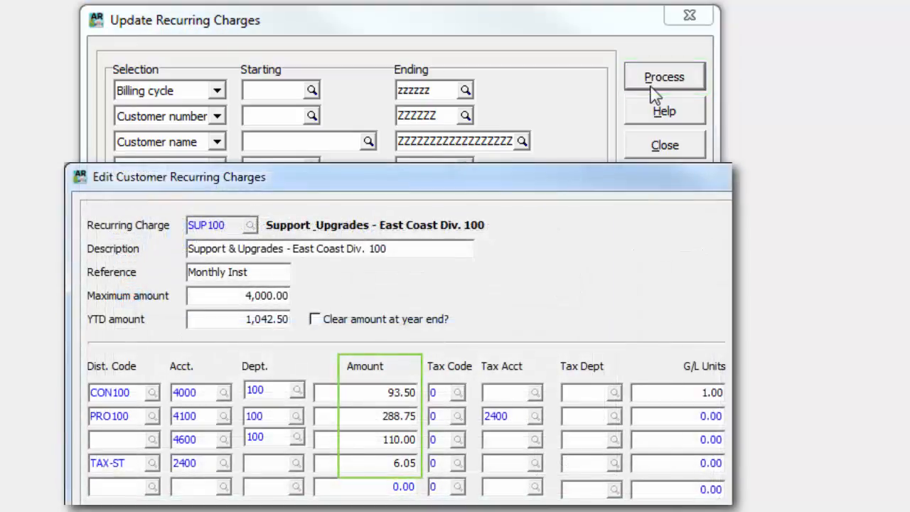